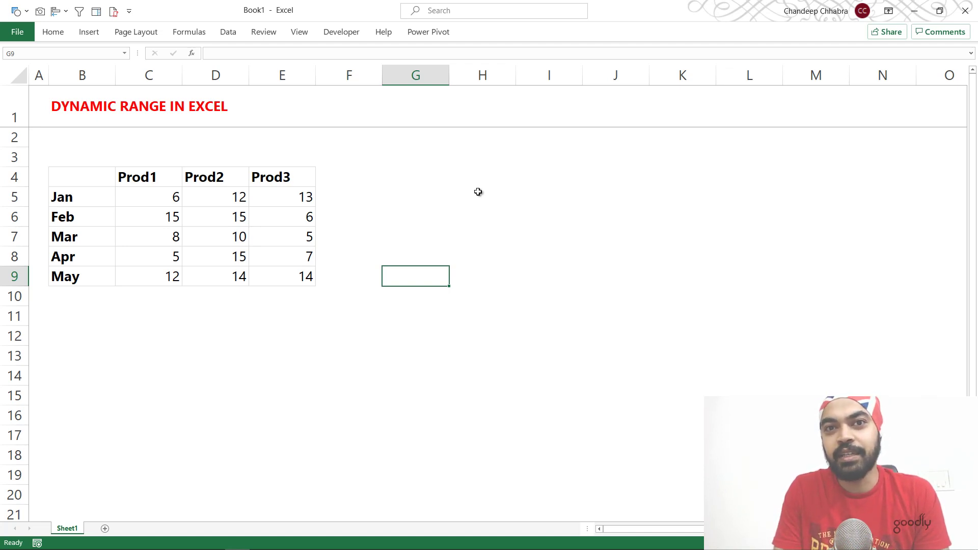
Review the months, product headers and Prod1 values C5:C9, then make C10 the active cell
{"action": "left_click_drag", "start_coordinate": [81, 196], "coordinate": [77, 275]}
{"action": "left_click_drag", "start_coordinate": [168, 186], "coordinate": [320, 183]}
{"action": "left_click", "coordinate": [164, 299]}
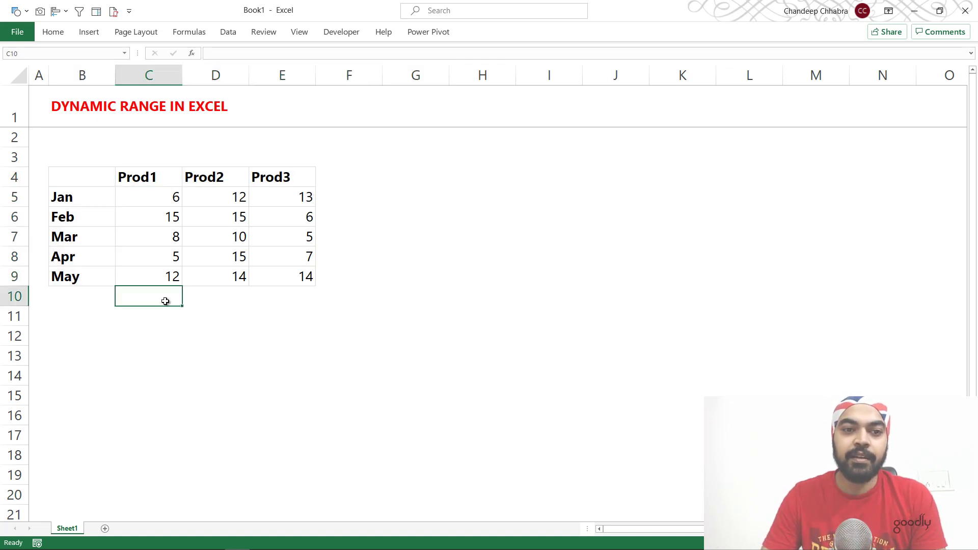
{"action": "left_click_drag", "start_coordinate": [170, 200], "coordinate": [166, 273]}
{"action": "left_click", "coordinate": [163, 295]}
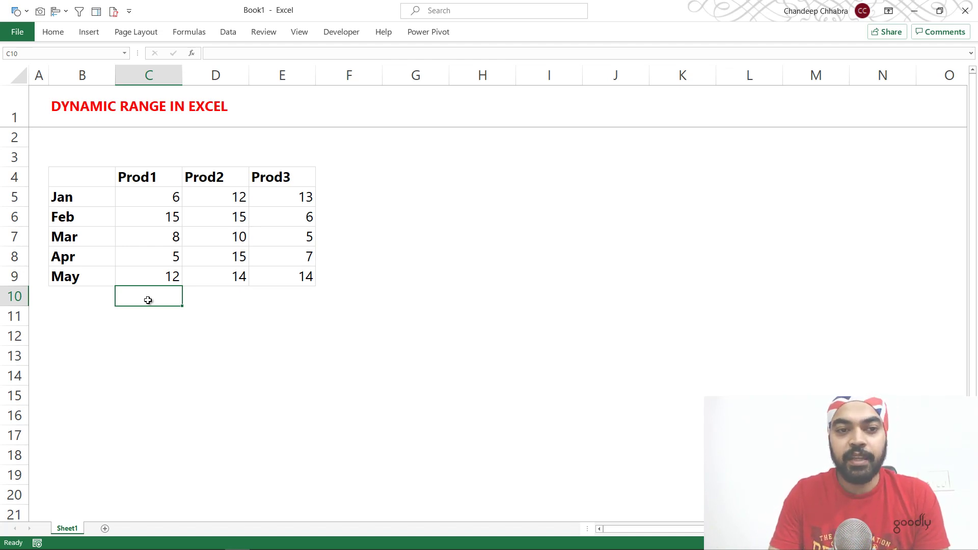
{"action": "left_click", "coordinate": [151, 331]}
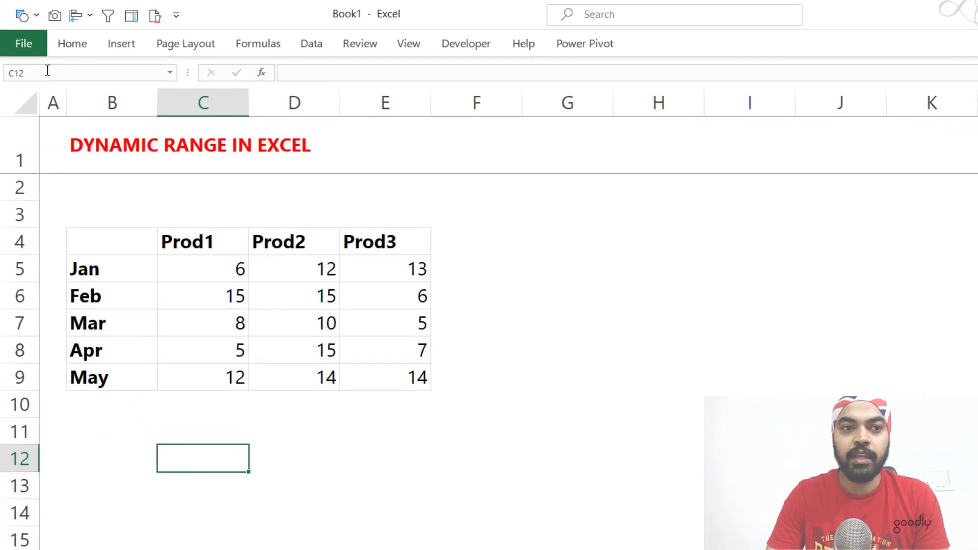
{"action": "left_click", "coordinate": [50, 73]}
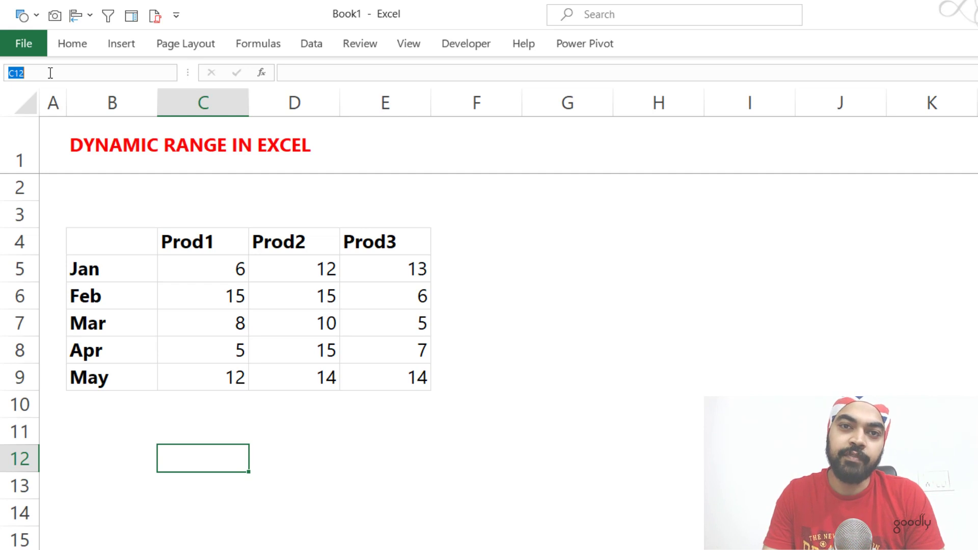
{"action": "left_click", "coordinate": [225, 402]}
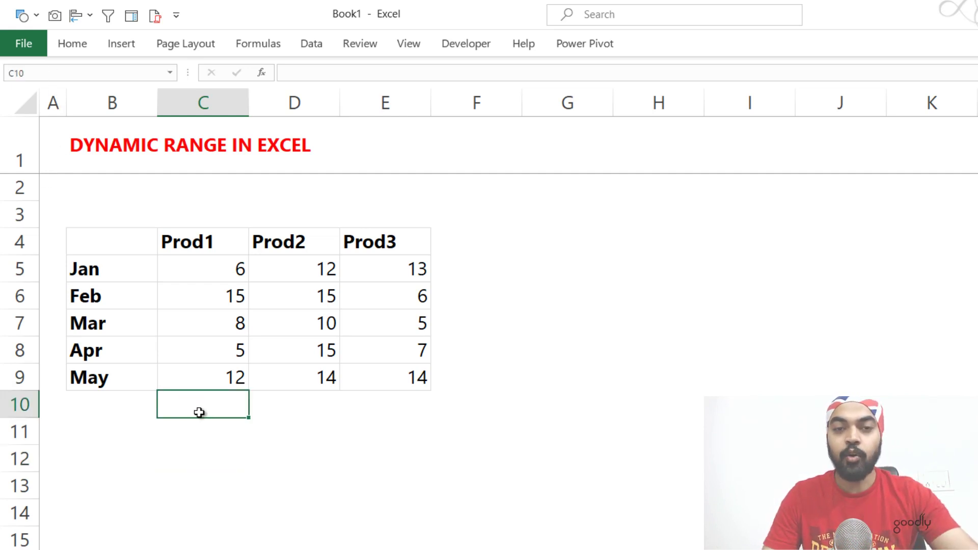
From C10, start a new defined name called CellAbove with Ctrl+F3
{"action": "key", "text": "ctrl+F3"}
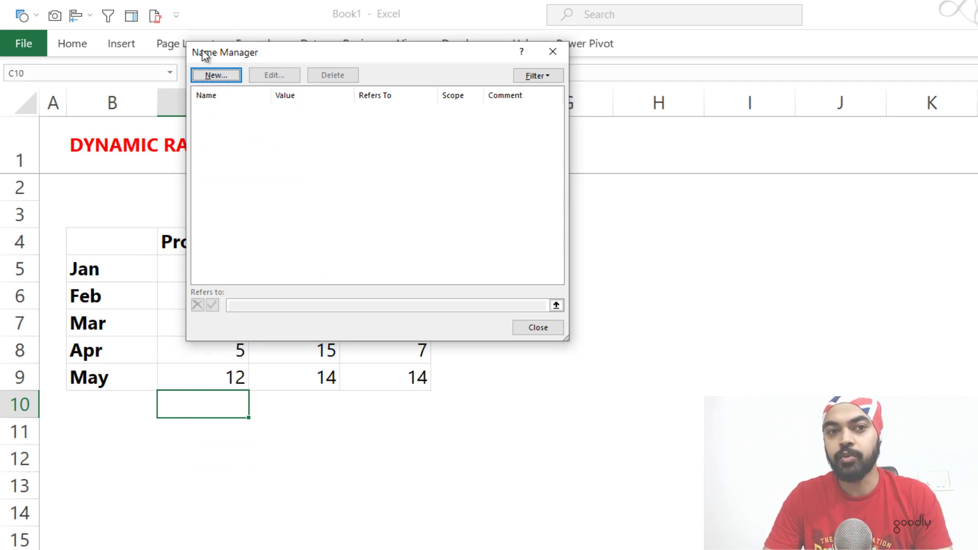
{"action": "left_click", "coordinate": [217, 76]}
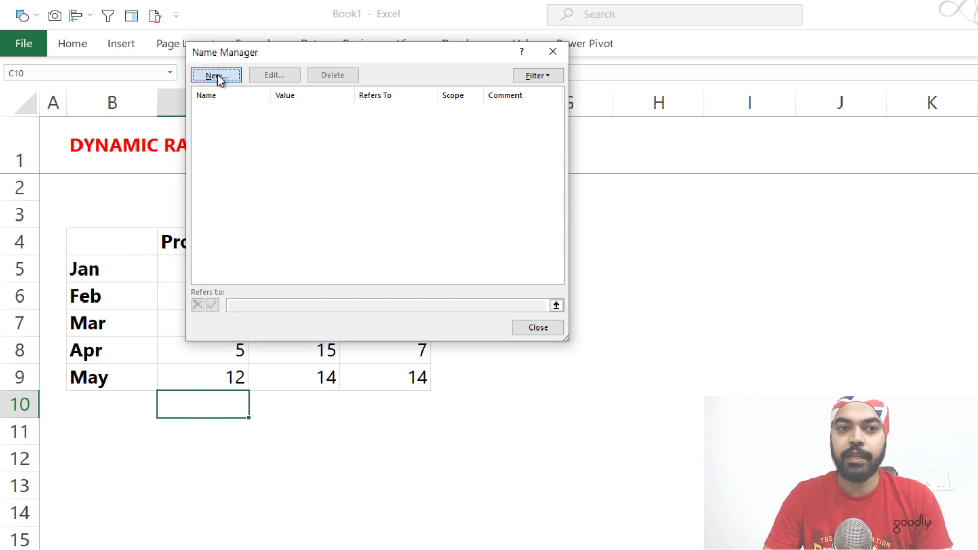
{"action": "left_click_drag", "start_coordinate": [351, 121], "coordinate": [338, 236]}
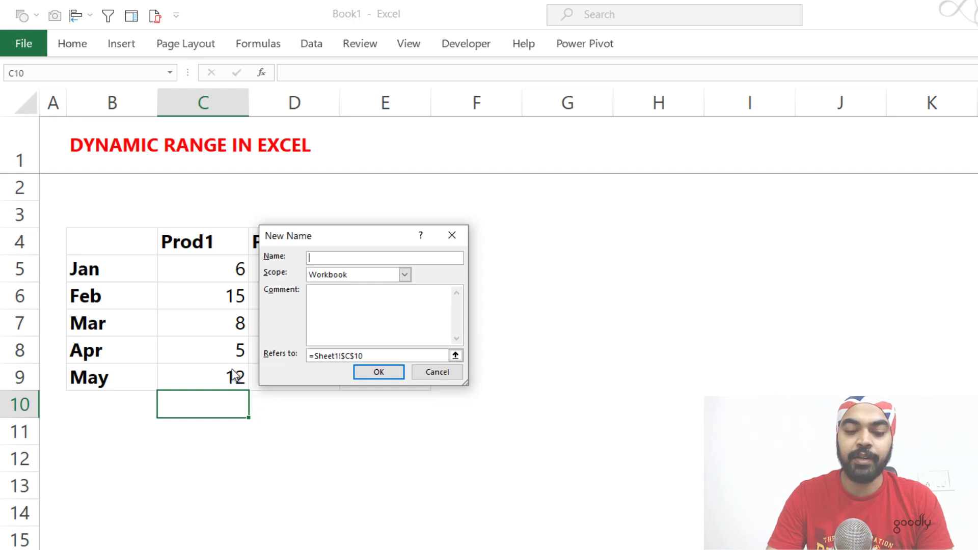
{"action": "type", "text": "CellAbove"}
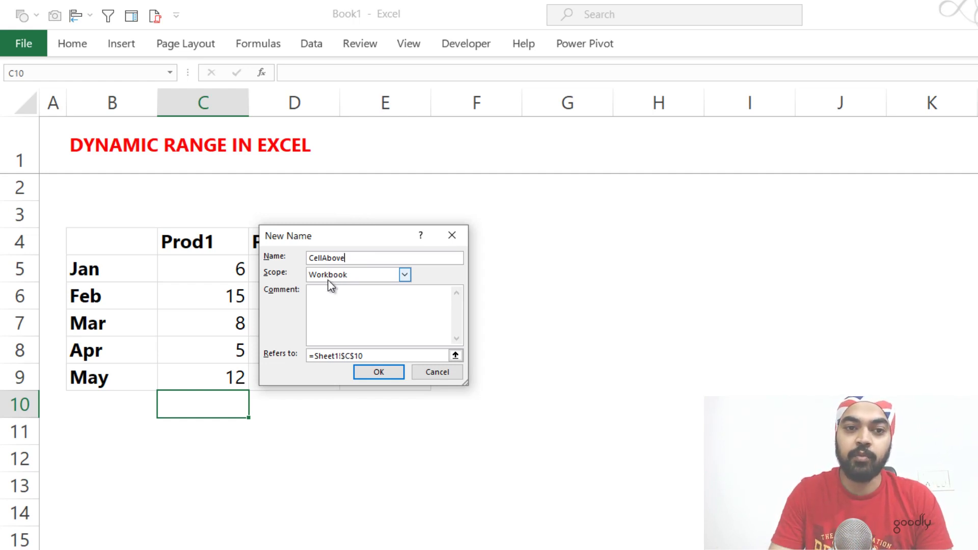
Change CellAbove's reference from =Sheet1!$C$10 to the relative =!C9 and confirm it
{"action": "left_click", "coordinate": [369, 356]}
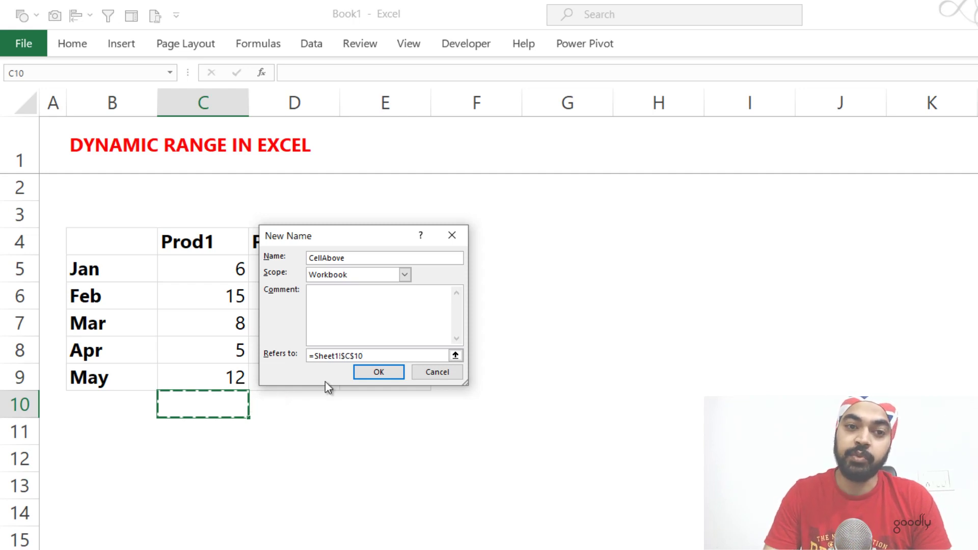
{"action": "left_click", "coordinate": [334, 356]}
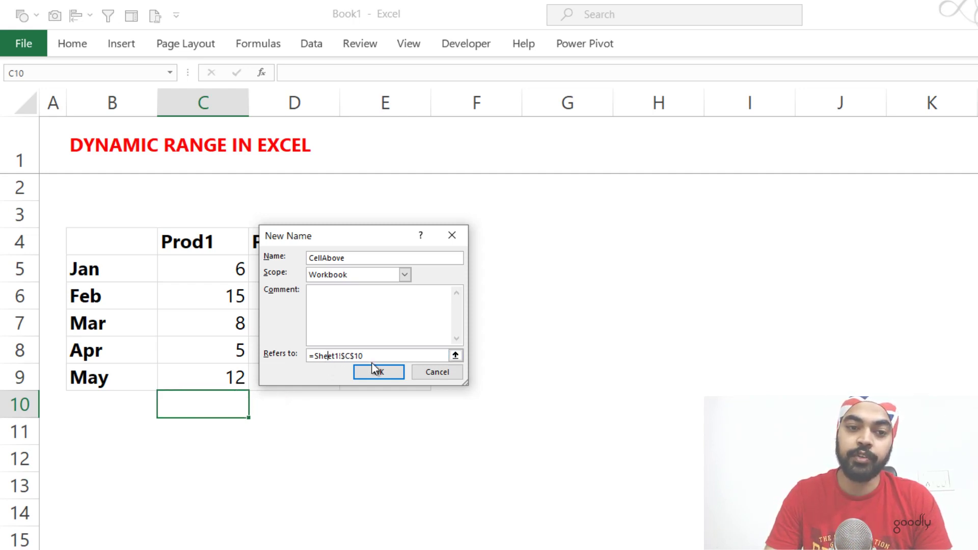
{"action": "key", "text": "Right"}
{"action": "key", "text": "BackSpace"}
{"action": "key", "text": "BackSpace"}
{"action": "key", "text": "BackSpace"}
{"action": "key", "text": "BackSpace"}
{"action": "key", "text": "BackSpace"}
{"action": "key", "text": "BackSpace"}
{"action": "key", "text": "BackSpace"}
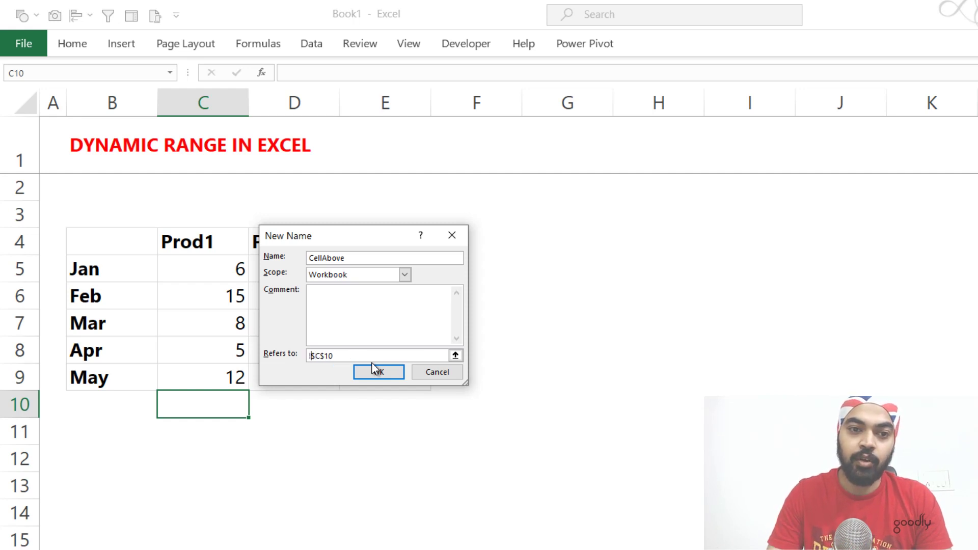
{"action": "type", "text": "="}
{"action": "key", "text": "Right"}
{"action": "key", "text": "Right"}
{"action": "key", "text": "BackSpace"}
{"action": "key", "text": "Right"}
{"action": "key", "text": "Right"}
{"action": "key", "text": "Right"}
{"action": "key", "text": "Left"}
{"action": "key", "text": "BackSpace"}
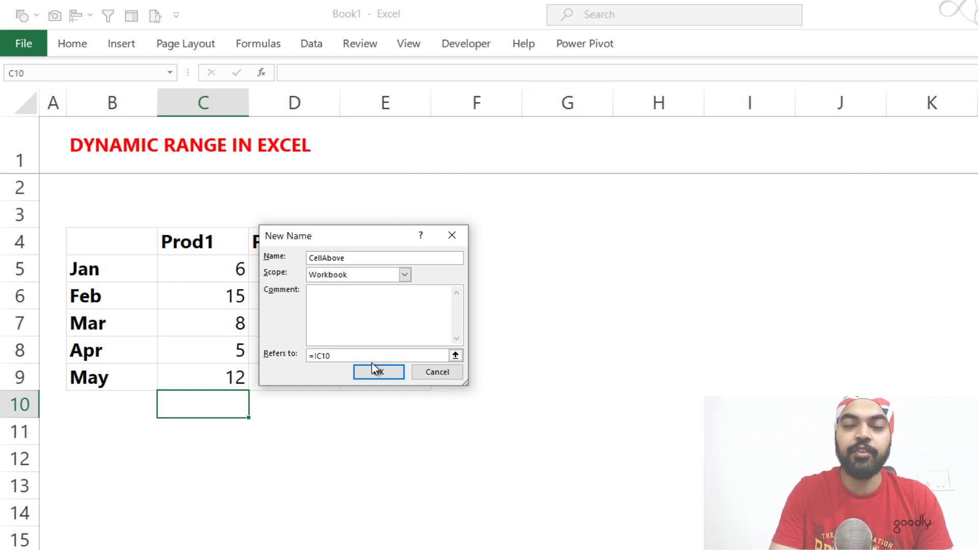
{"action": "key", "text": "Delete"}
{"action": "type", "text": "9"}
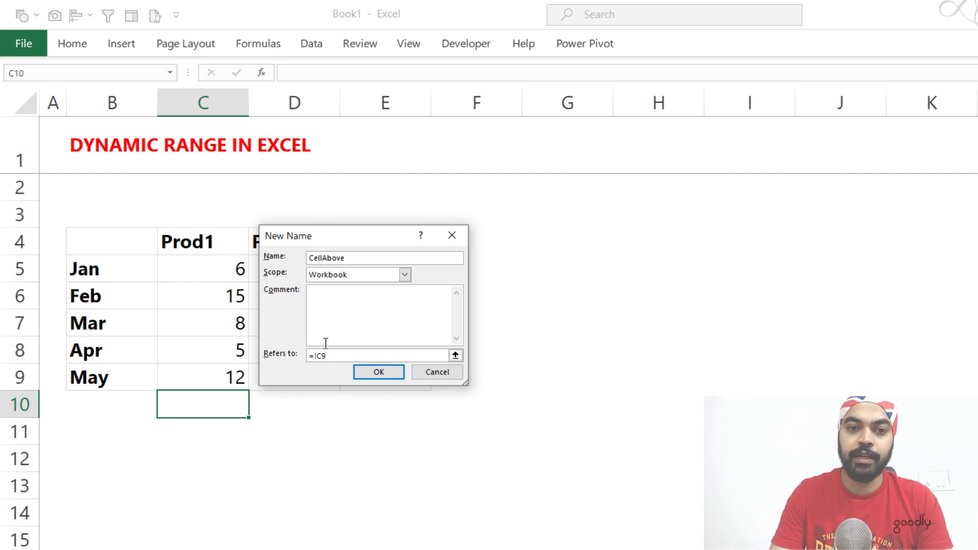
{"action": "left_click", "coordinate": [378, 372]}
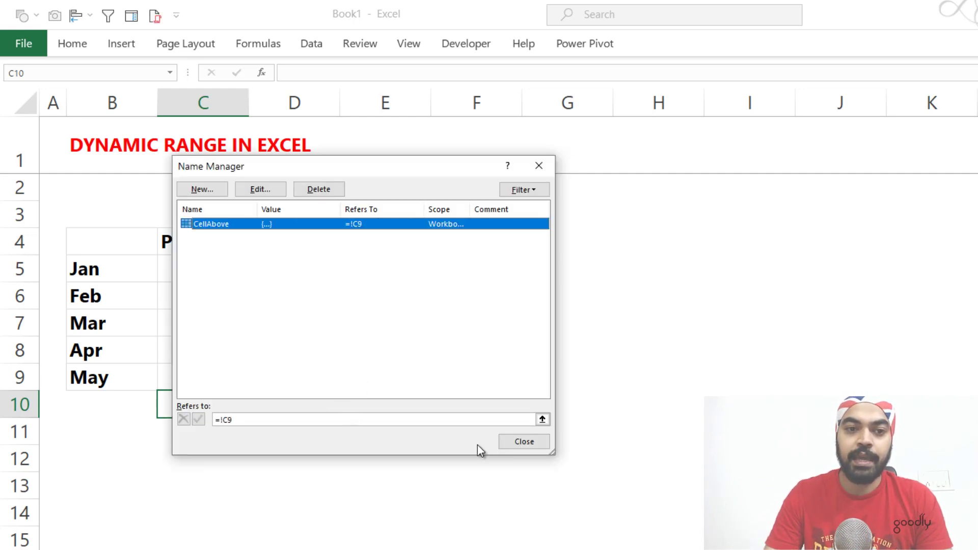
Close the Name Manager and test =CellAbove as a formula in C14
{"action": "left_click", "coordinate": [525, 442]}
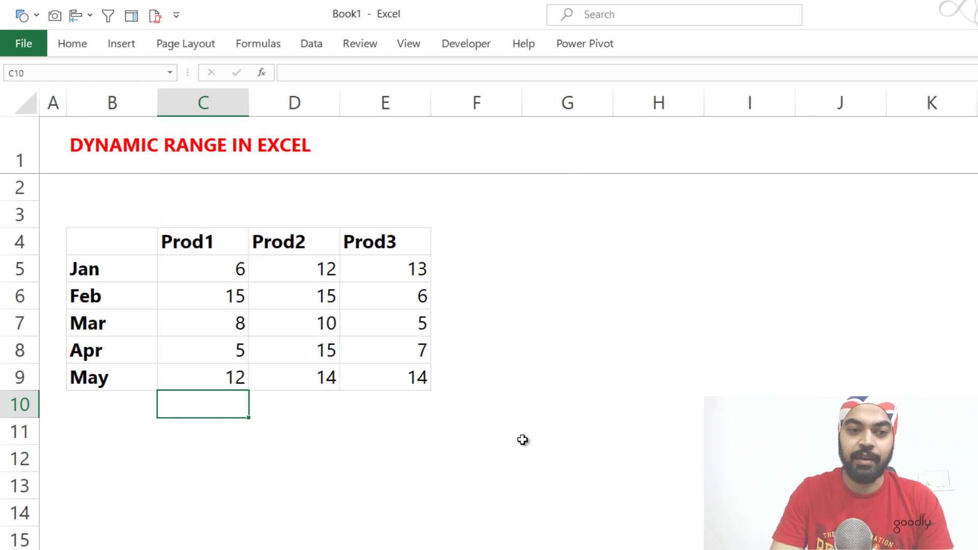
{"action": "key", "text": "Down"}
{"action": "key", "text": "Down"}
{"action": "key", "text": "Down"}
{"action": "key", "text": "Down"}
{"action": "type", "text": "=cell"}
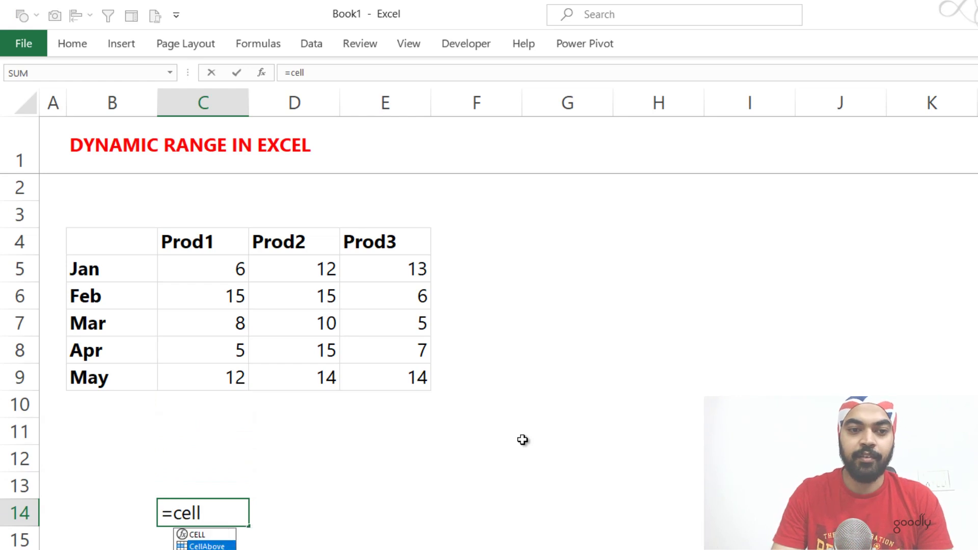
{"action": "key", "text": "Tab"}
{"action": "key", "text": "ctrl+Return"}
{"action": "key", "text": "F2"}
{"action": "key", "text": "Escape"}
Enter 10, then abc, into C13 to see C14 mirror it
{"action": "key", "text": "Up"}
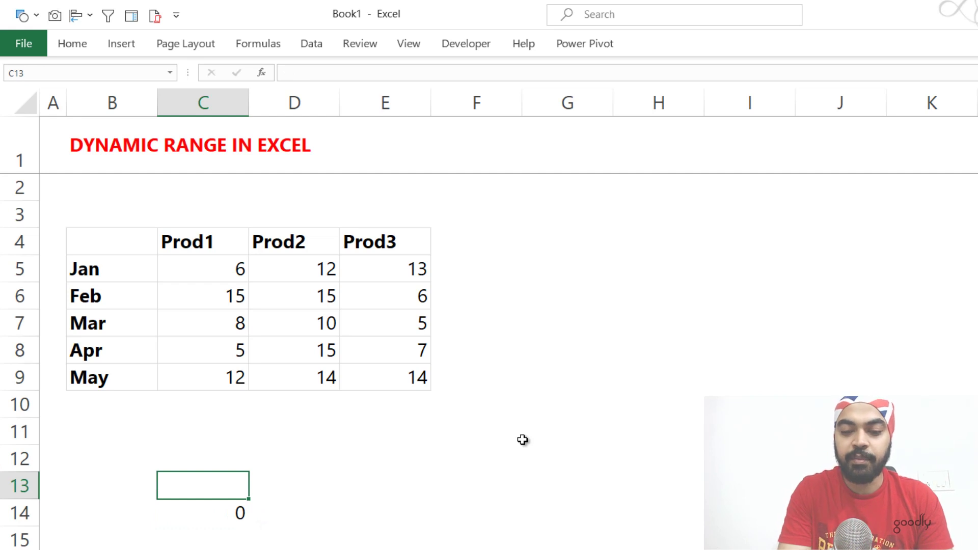
{"action": "type", "text": "10"}
{"action": "key", "text": "Return"}
{"action": "key", "text": "Up"}
{"action": "type", "text": "abc"}
{"action": "key", "text": "Return"}
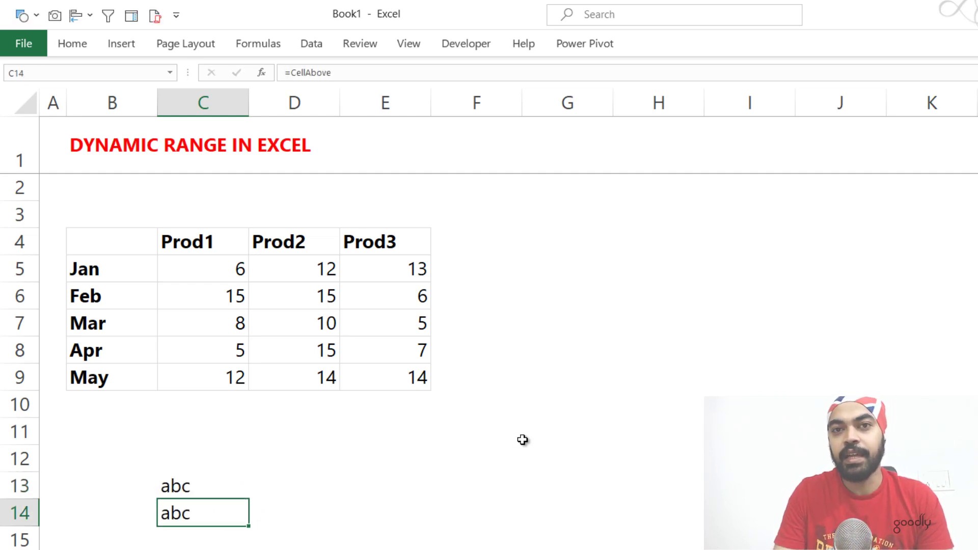
Delete the abc test entries in C13:C14 and move back up toward C10
{"action": "key", "text": "Home"}
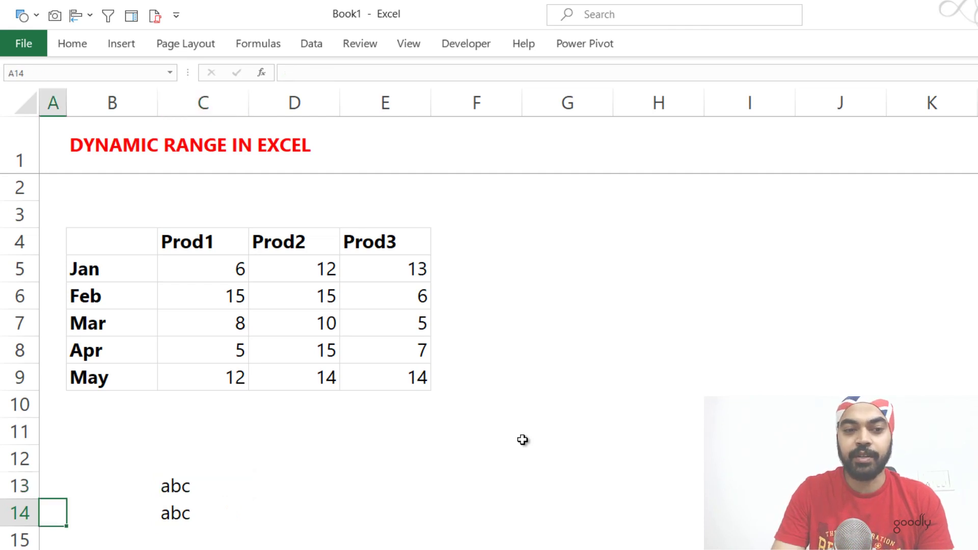
{"action": "key", "text": "Right"}
{"action": "key", "text": "Right"}
{"action": "key", "text": "shift+Up"}
{"action": "key", "text": "Delete"}
{"action": "key", "text": "Up"}
{"action": "key", "text": "Up"}
{"action": "key", "text": "Up"}
{"action": "key", "text": "Up"}
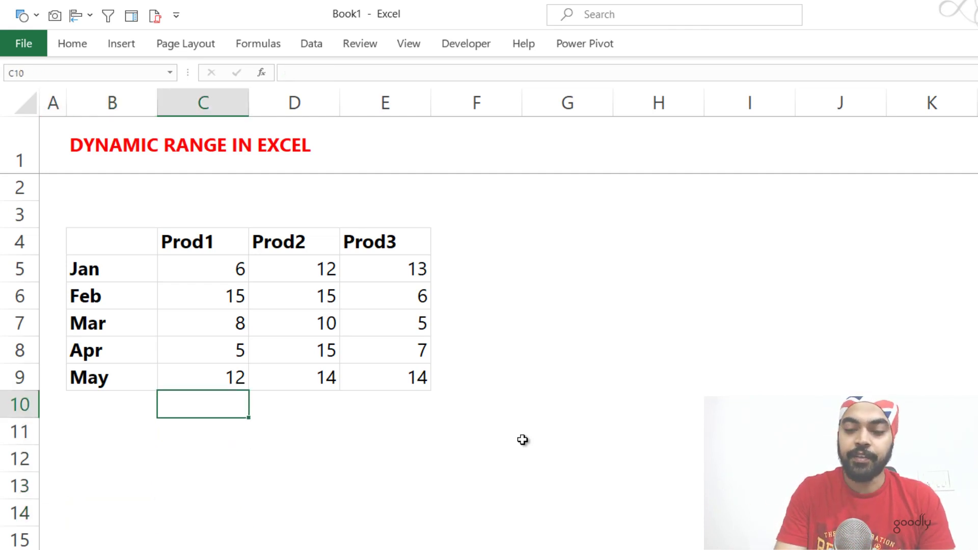
Enter =SUM(C5:CellAbove) in C10 as the Prod1 total and check the formula
{"action": "type", "text": "=sum"}
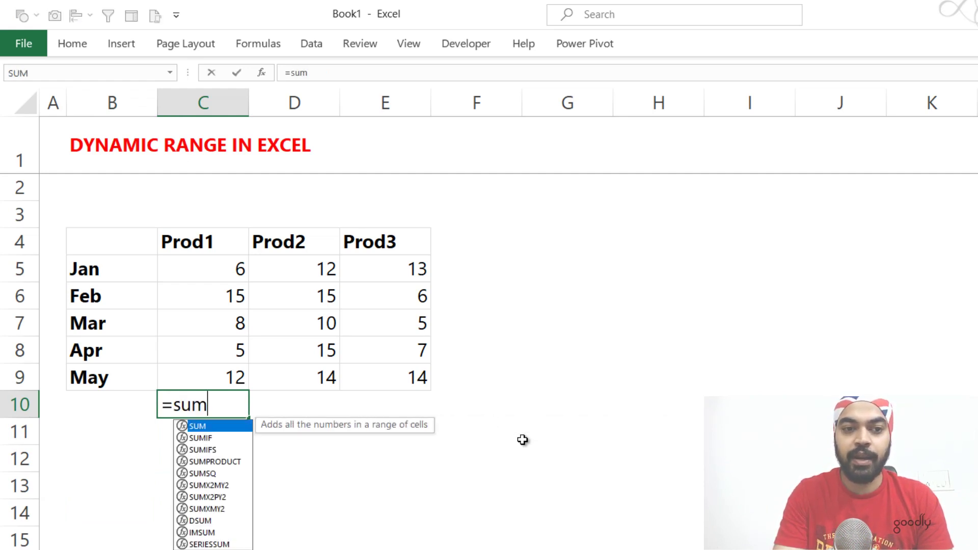
{"action": "key", "text": "Tab"}
{"action": "left_click", "coordinate": [230, 271]}
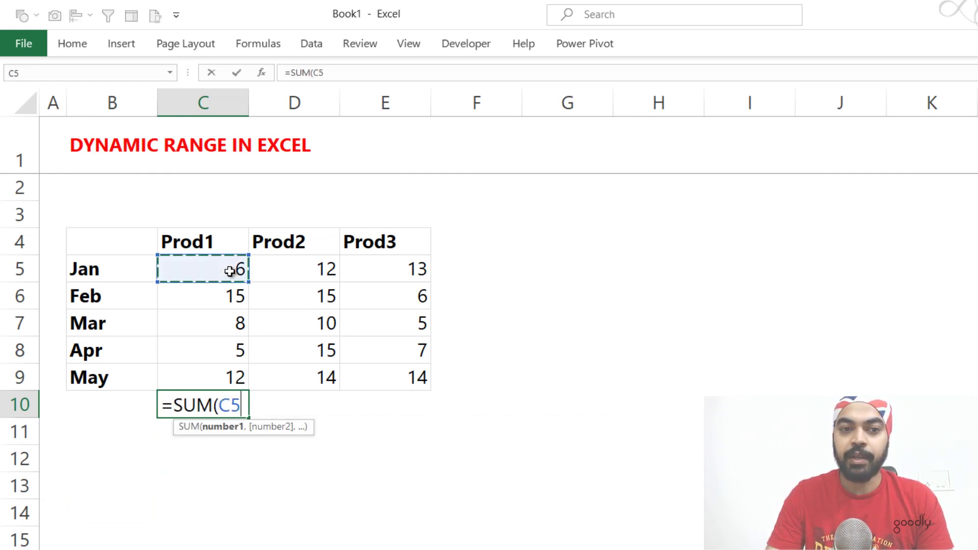
{"action": "type", "text": ":"}
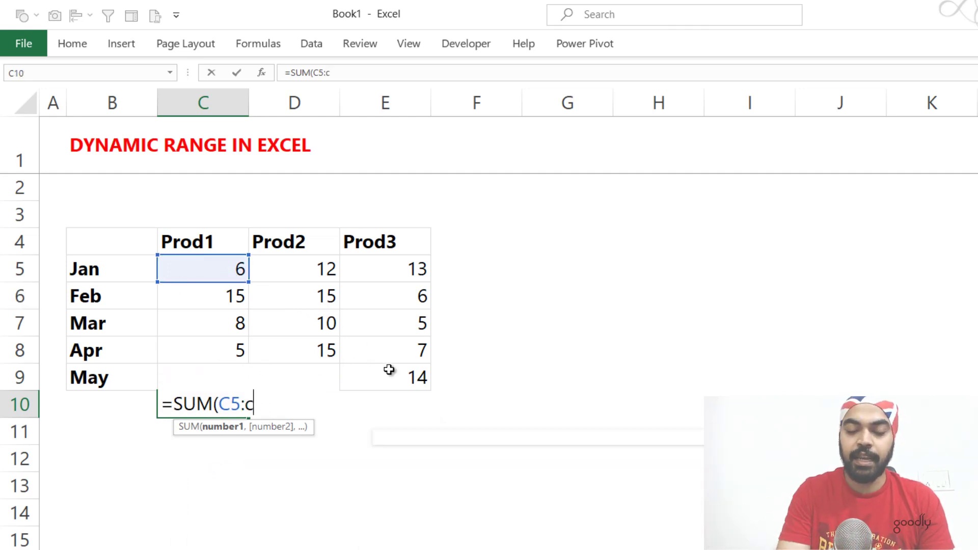
{"action": "type", "text": "cel"}
{"action": "key", "text": "Down"}
{"action": "key", "text": "Tab"}
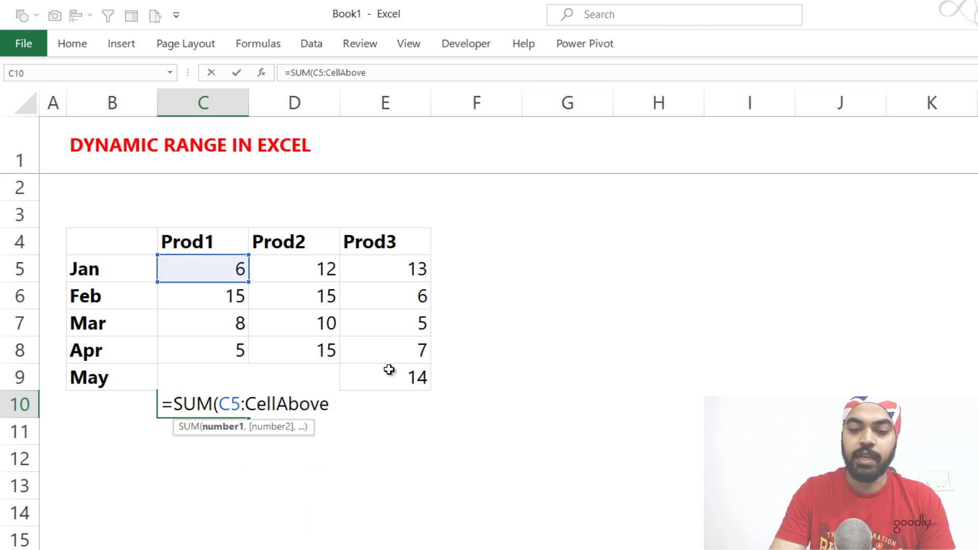
{"action": "type", "text": ")"}
{"action": "key", "text": "Return"}
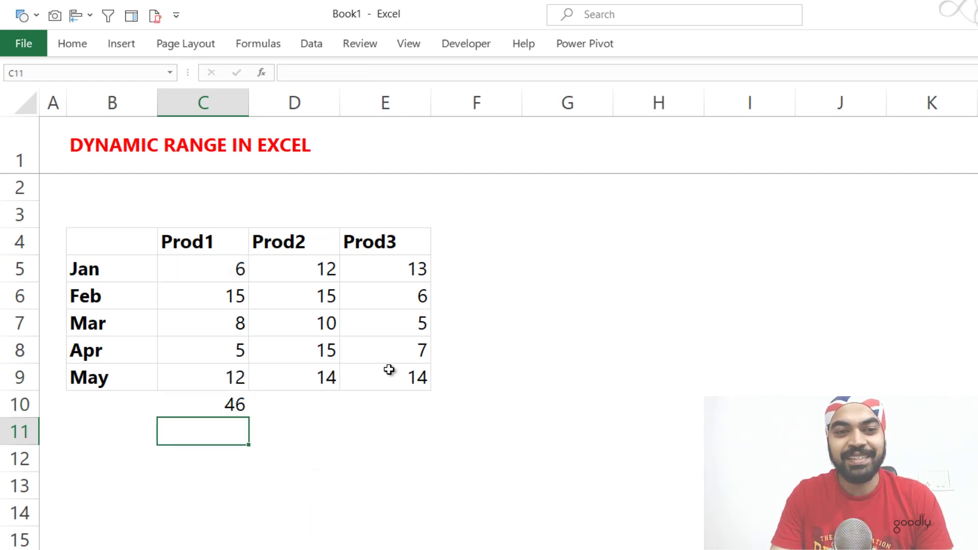
{"action": "key", "text": "Up"}
{"action": "key", "text": "F2"}
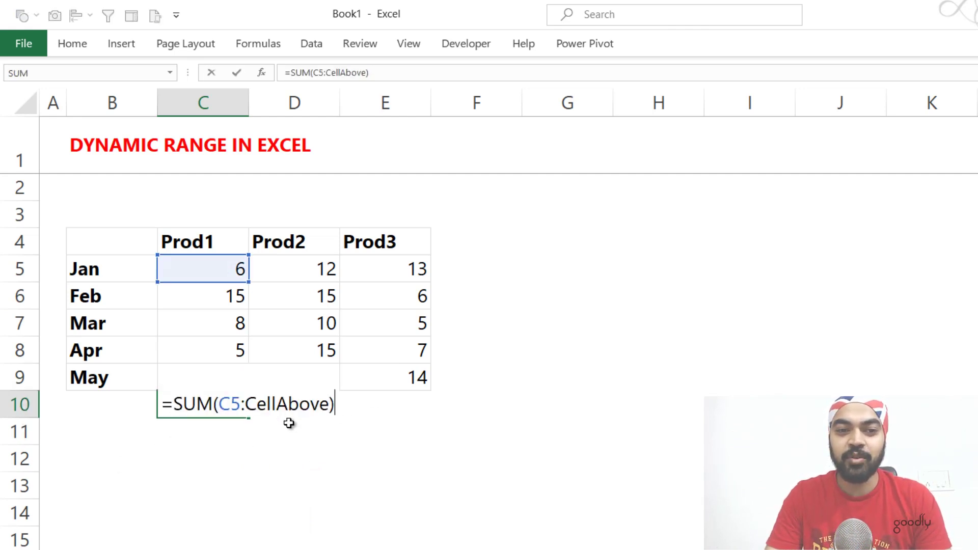
{"action": "key", "text": "Escape"}
Fill the total formula right into D10:E10 for Prod2 and Prod3, then check it
{"action": "key", "text": "shift+Right"}
{"action": "key", "text": "shift+Right"}
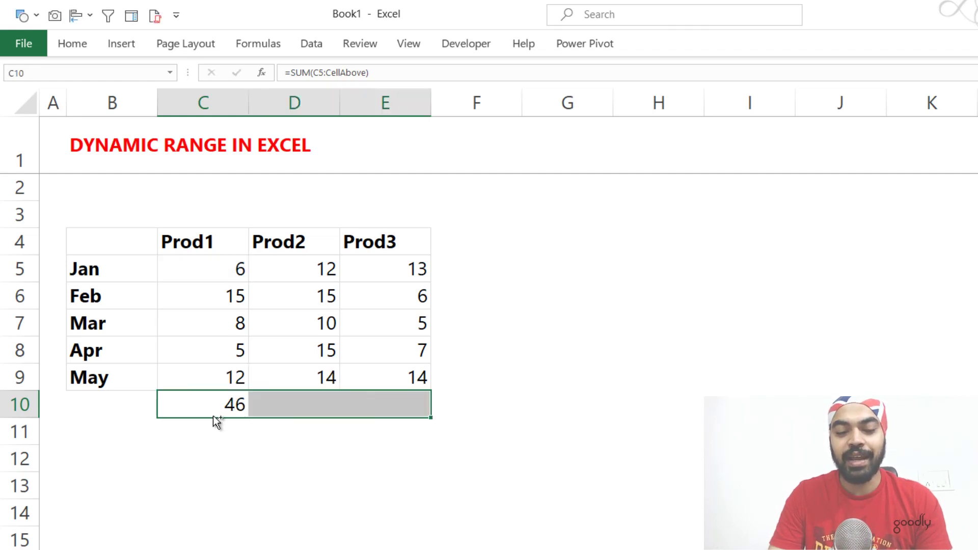
{"action": "key", "text": "ctrl+r"}
{"action": "key", "text": "Right"}
{"action": "key", "text": "F2"}
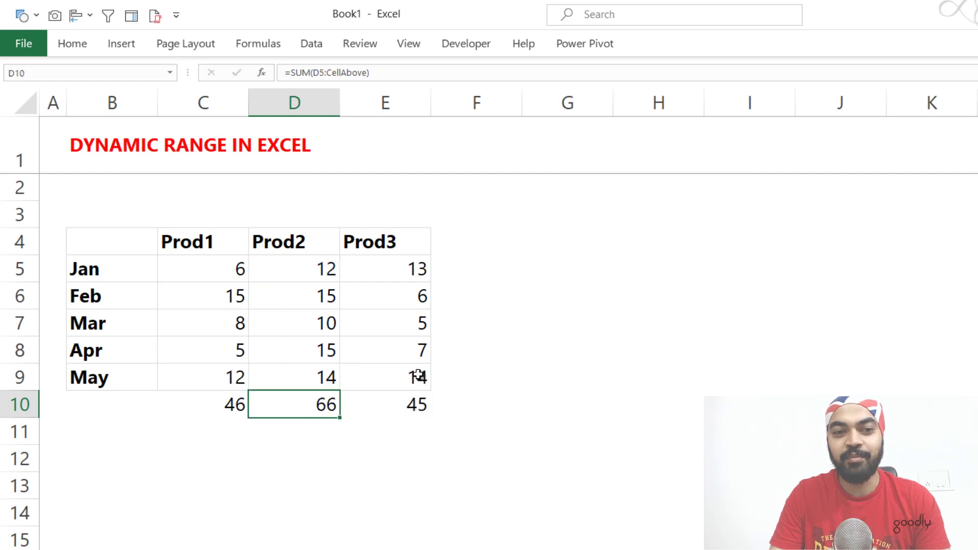
{"action": "key", "text": "Left"}
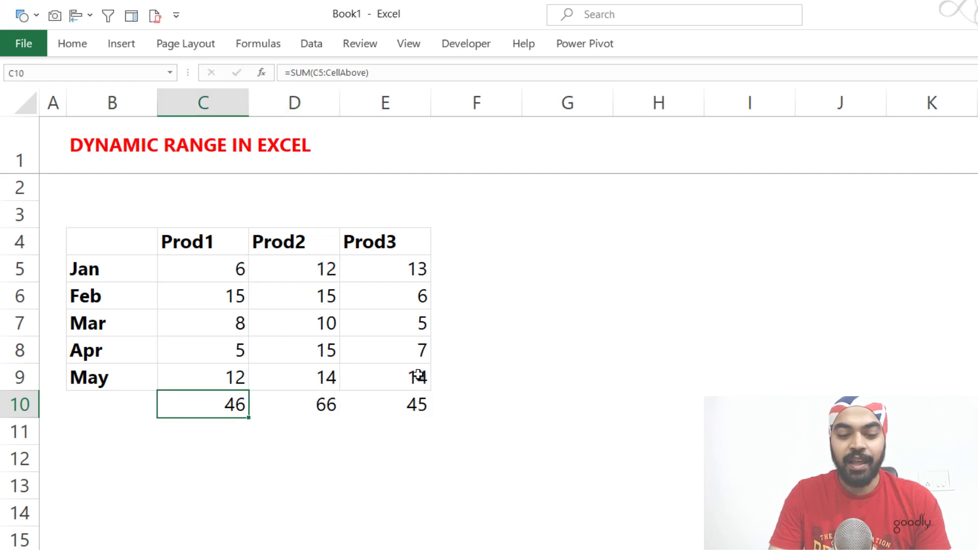
Move the totals from C10:E10 down to row 14
{"action": "key", "text": "shift+Right"}
{"action": "key", "text": "shift+Right"}
{"action": "key", "text": "ctrl+c"}
{"action": "key", "text": "Down"}
{"action": "key", "text": "Down"}
{"action": "key", "text": "Down"}
{"action": "key", "text": "Down"}
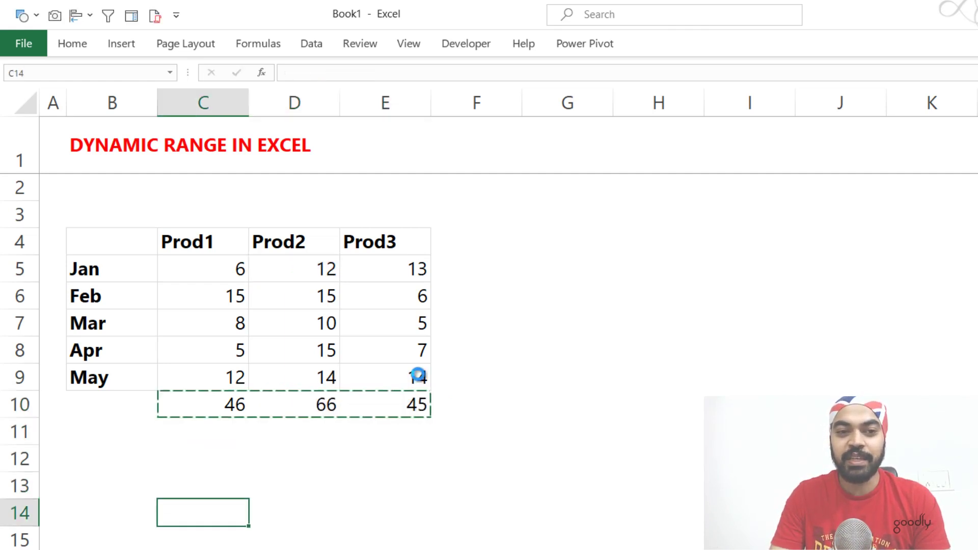
{"action": "key", "text": "Return"}
Fill 1 into C10:C13 and confirm C14's formula now totals 50
{"action": "key", "text": "Up"}
{"action": "key", "text": "shift+Up"}
{"action": "key", "text": "shift+Up"}
{"action": "key", "text": "shift+Up"}
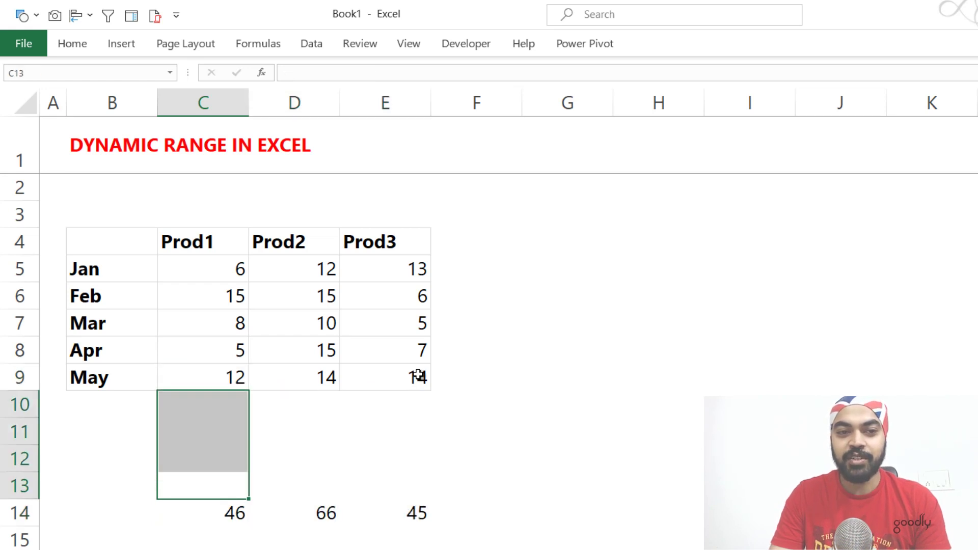
{"action": "type", "text": "1"}
{"action": "key", "text": "ctrl+Return"}
{"action": "key", "text": "Down"}
{"action": "key", "text": "F2"}
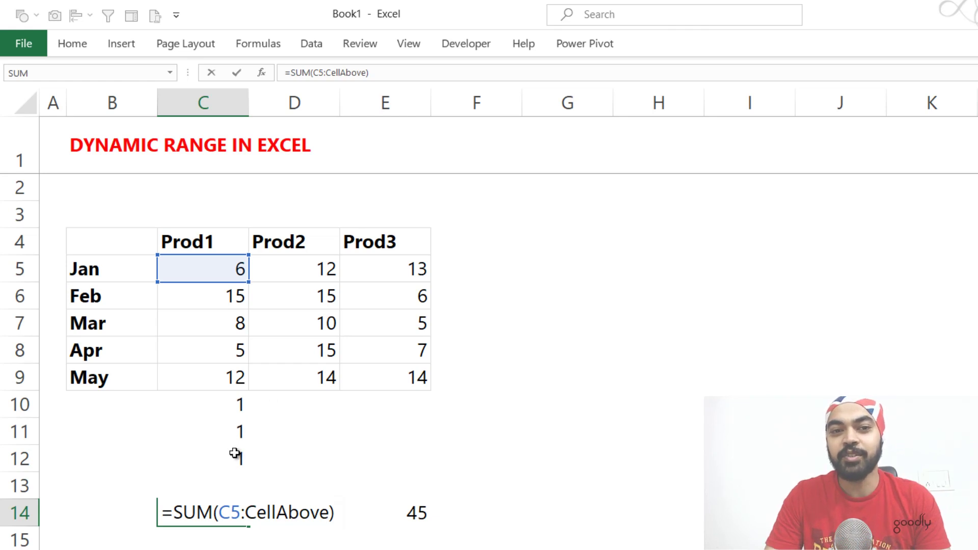
{"action": "key", "text": "ctrl+Return"}
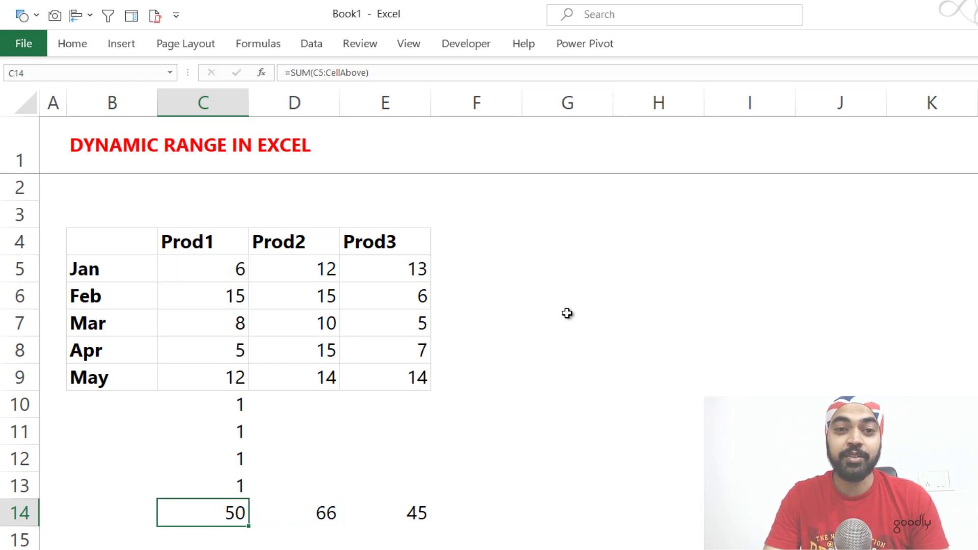
{"action": "left_click", "coordinate": [530, 263]}
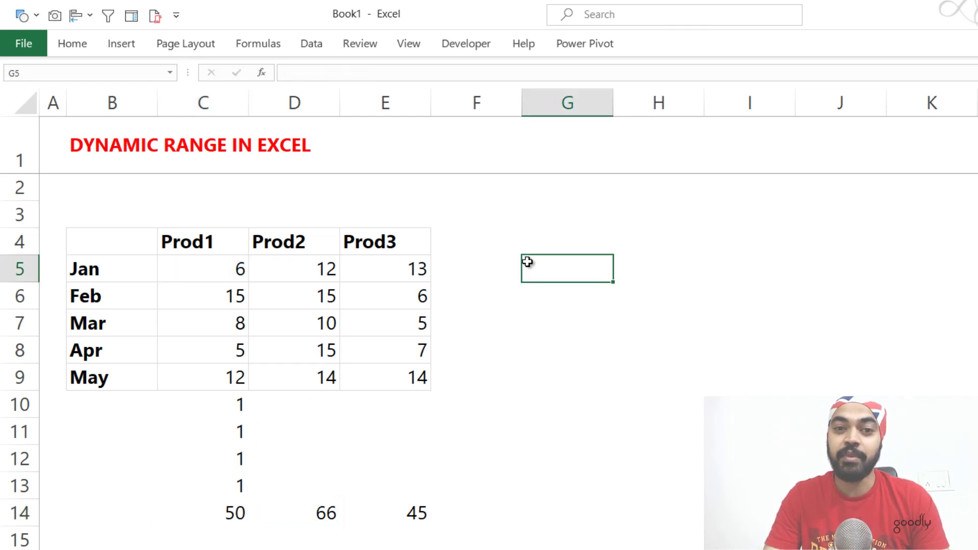
{"action": "left_click", "coordinate": [481, 261]}
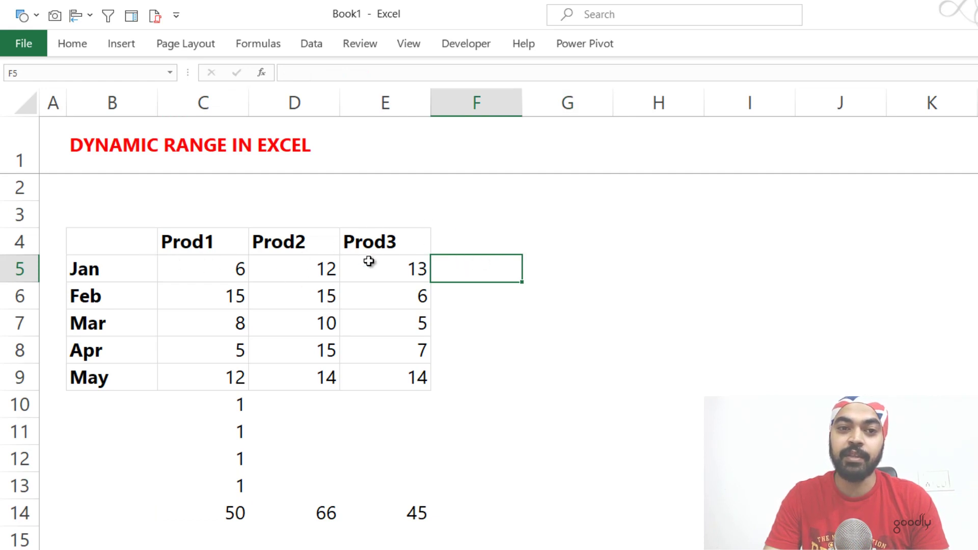
{"action": "left_click", "coordinate": [219, 276]}
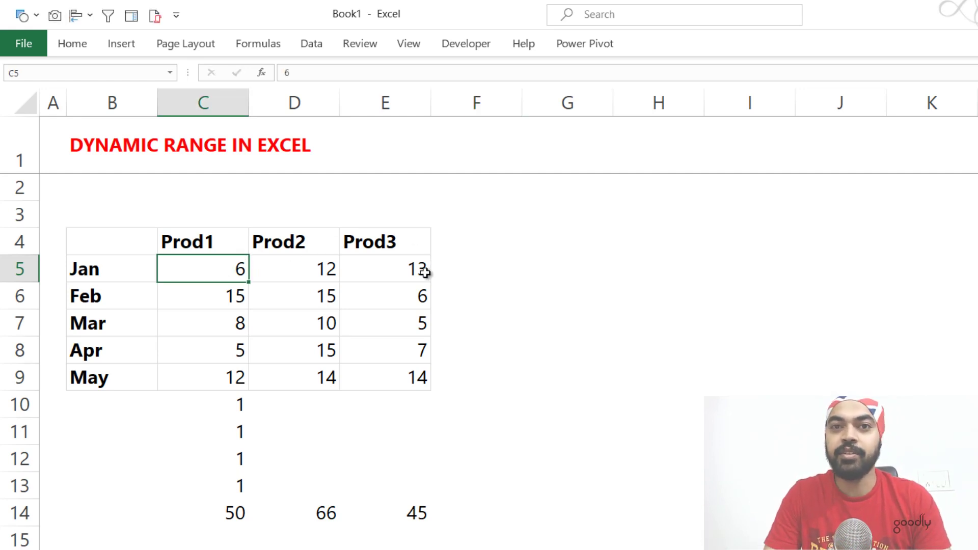
{"action": "left_click", "coordinate": [659, 405]}
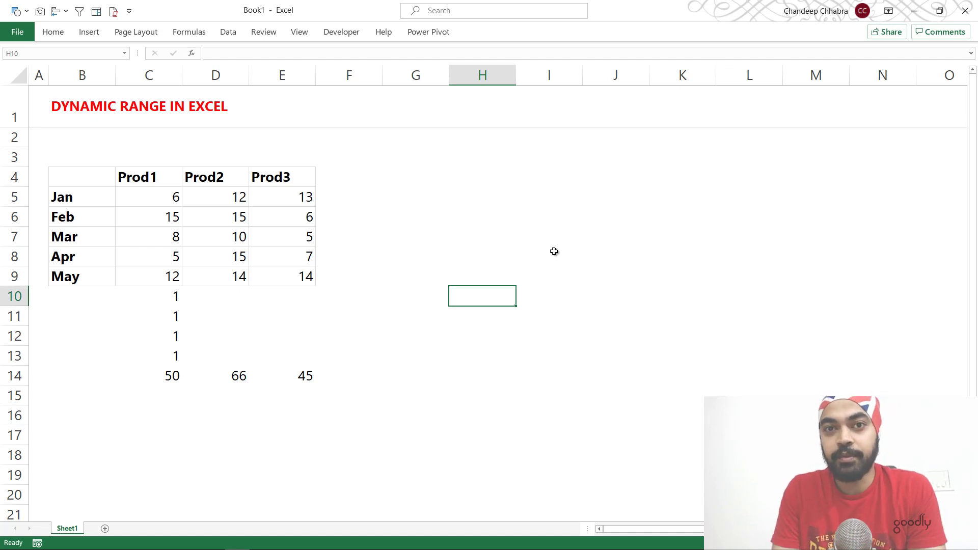
{"action": "key", "text": "Up"}
{"action": "key", "text": "Up"}
{"action": "key", "text": "Left"}
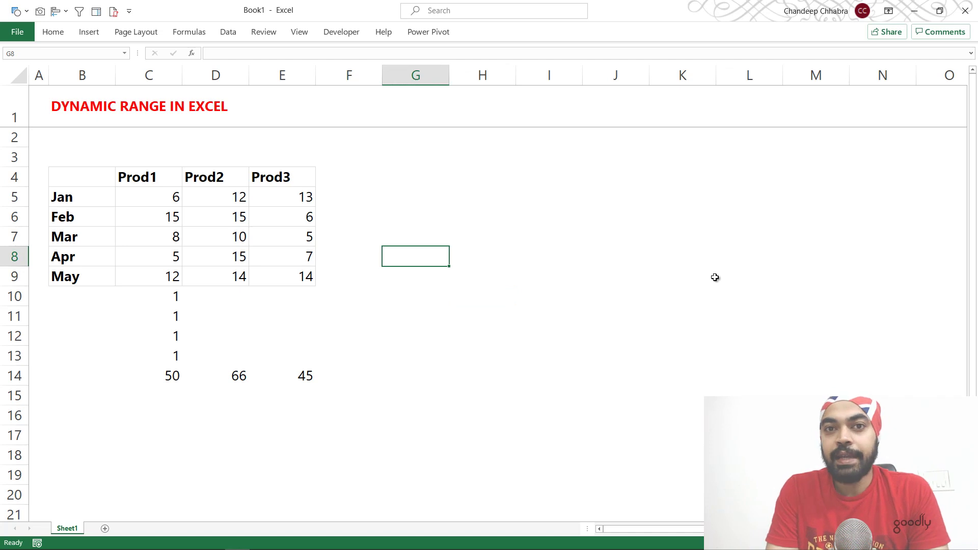